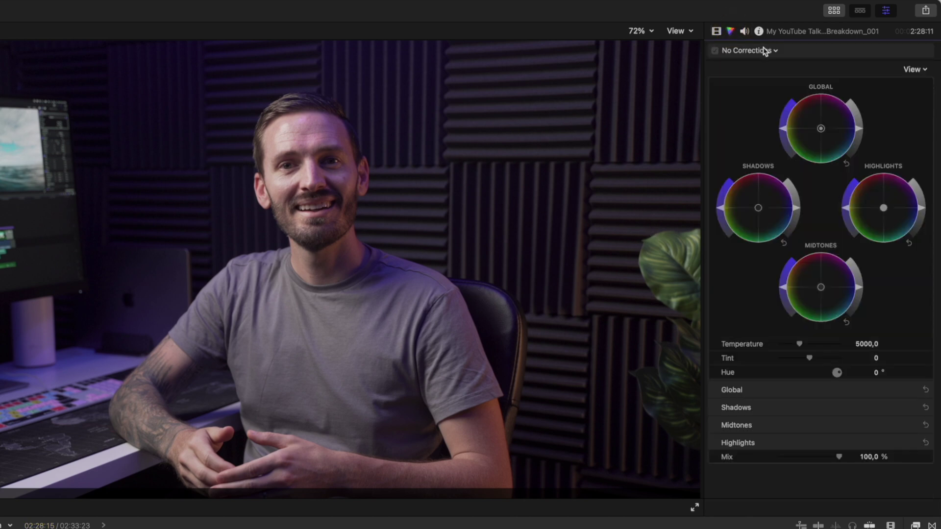
# Add Color Curves and drag two luma points into a gentle S-curve: brighter highlights, deeper shadows
pyautogui.click(766, 50)
pyautogui.click(765, 104)
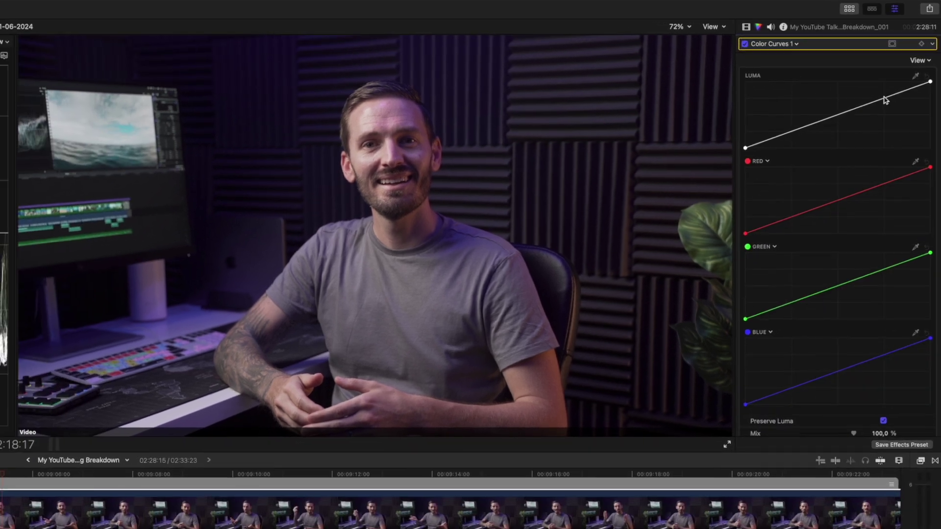
pyautogui.click(884, 98)
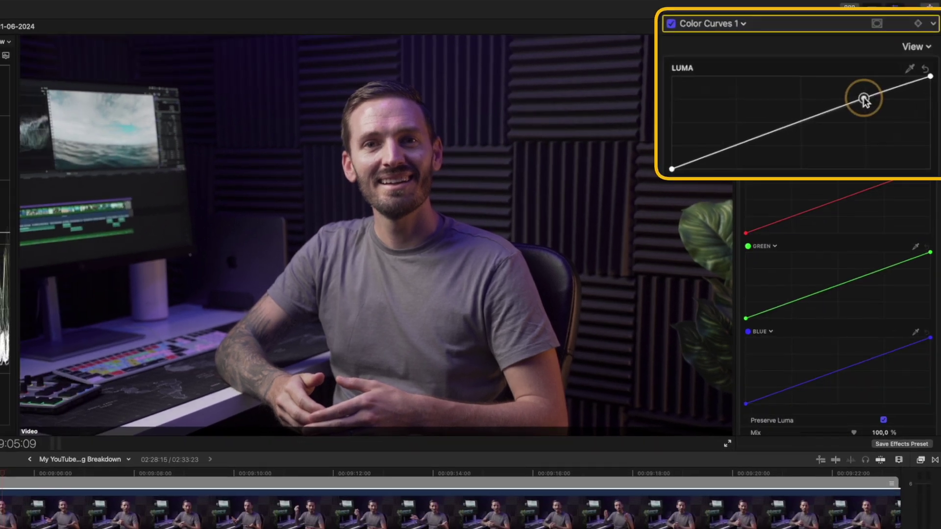
pyautogui.click(788, 133)
pyautogui.moveTo(731, 149); pyautogui.dragTo(733, 150)
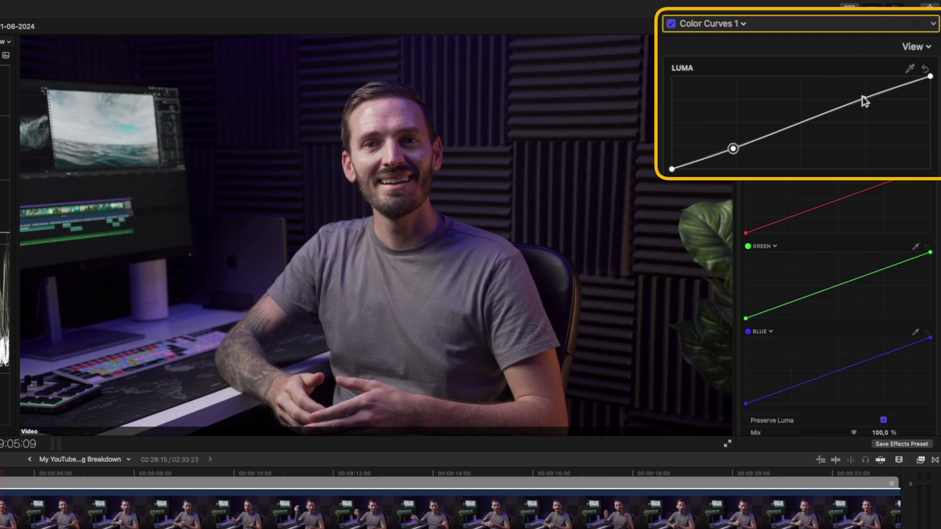
pyautogui.moveTo(863, 98); pyautogui.dragTo(856, 92)
pyautogui.moveTo(734, 149); pyautogui.dragTo(745, 157)
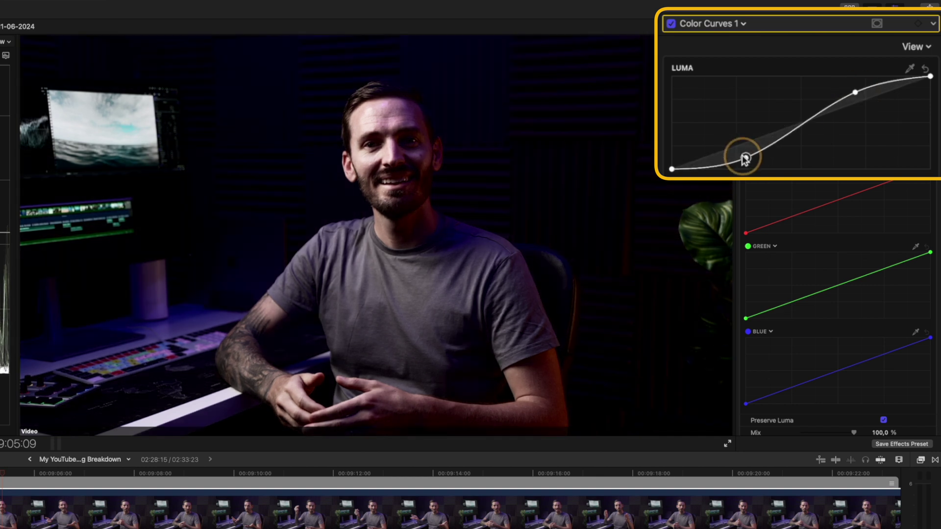
pyautogui.moveTo(798, 139); pyautogui.dragTo(791, 133)
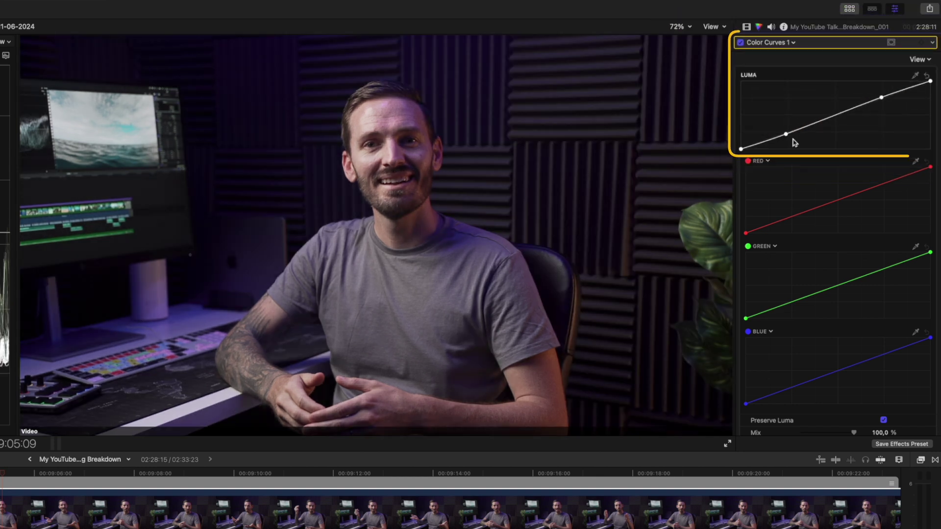
# Toggle Color Curves 1 off and on to compare, then add a Color Wheels correction
pyautogui.click(744, 44)
pyautogui.click(745, 44)
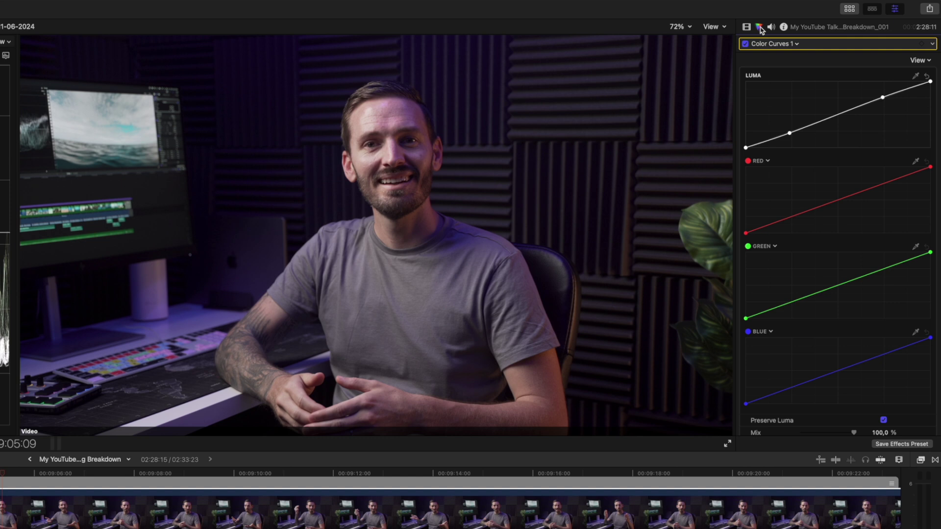
pyautogui.click(777, 44)
pyautogui.click(816, 136)
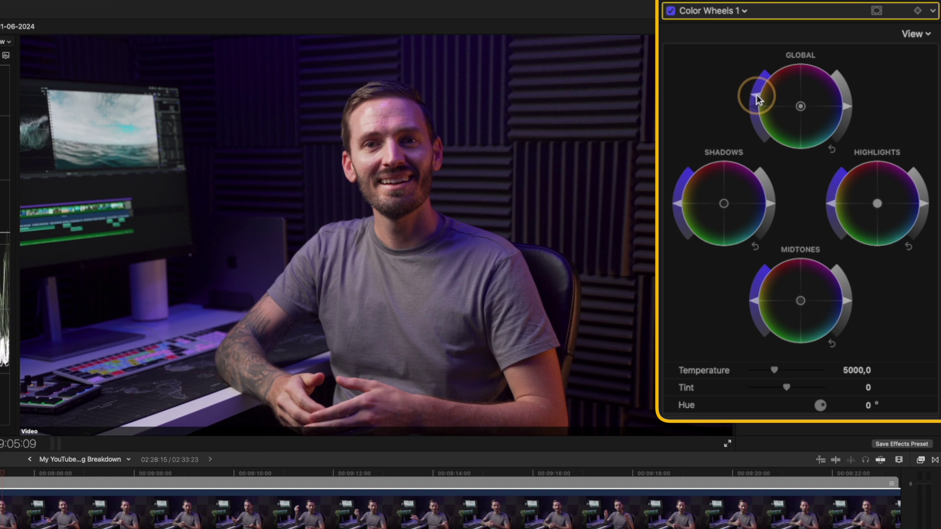
# Lower global and midtones saturation, warm highlights toward orange, and drop temperature to 4643,0
pyautogui.moveTo(757, 93); pyautogui.dragTo(756, 97)
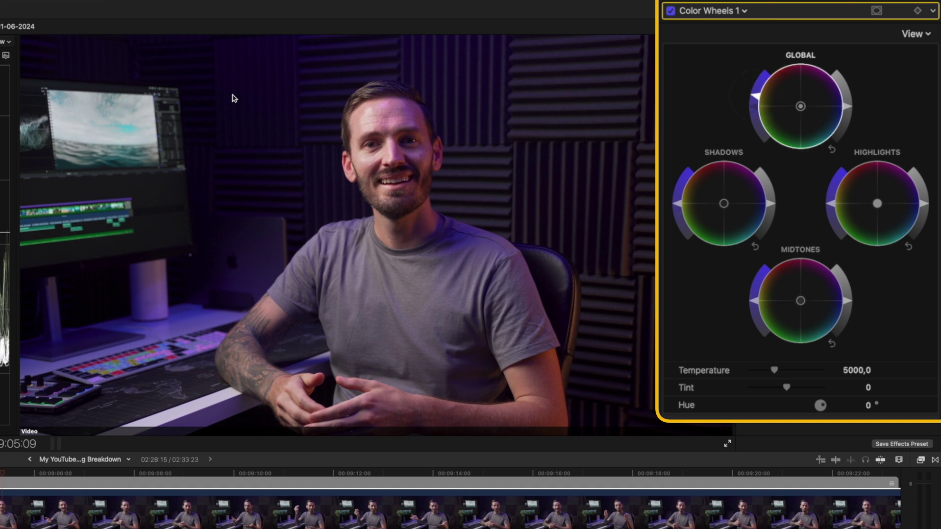
pyautogui.click(832, 201)
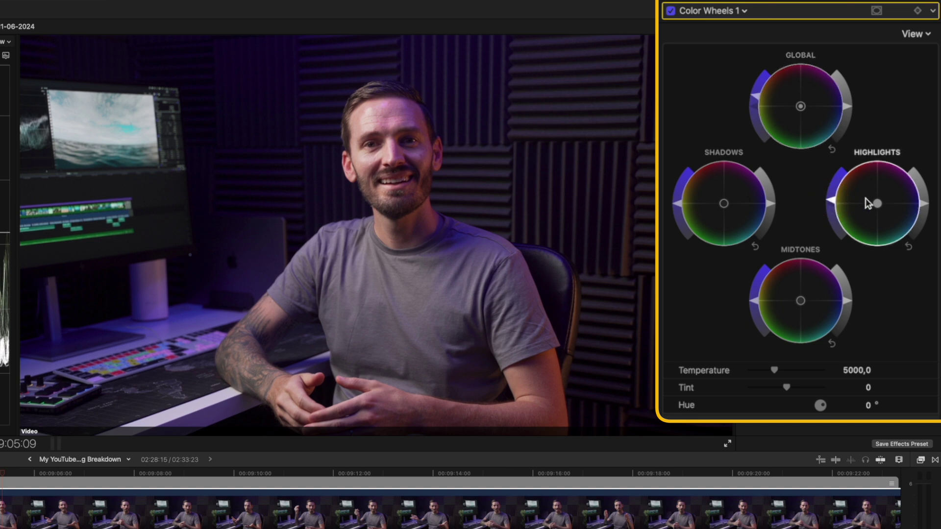
pyautogui.moveTo(876, 202); pyautogui.dragTo(876, 203)
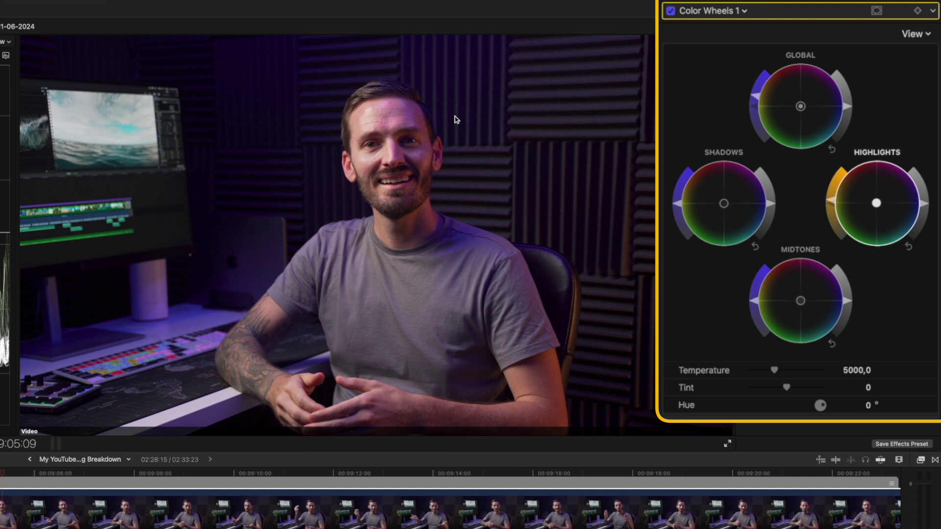
pyautogui.click(756, 304)
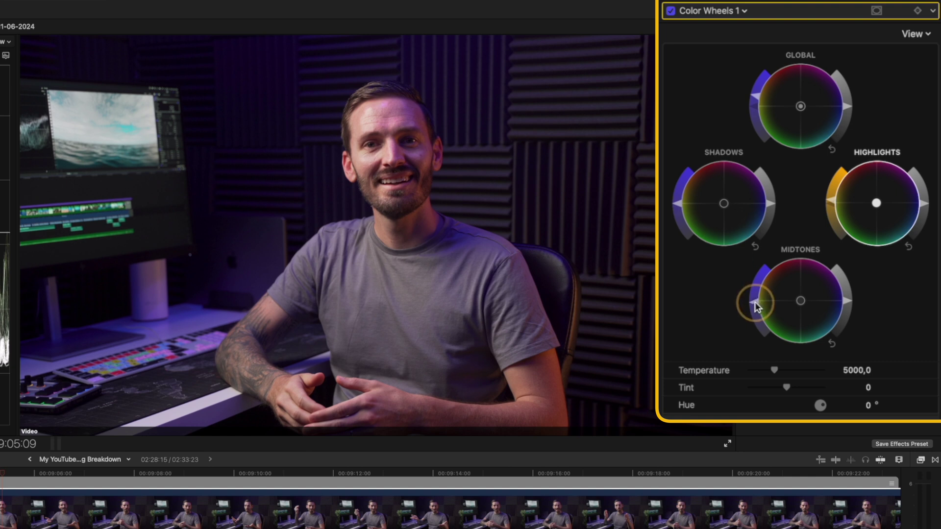
pyautogui.moveTo(757, 307); pyautogui.dragTo(757, 307)
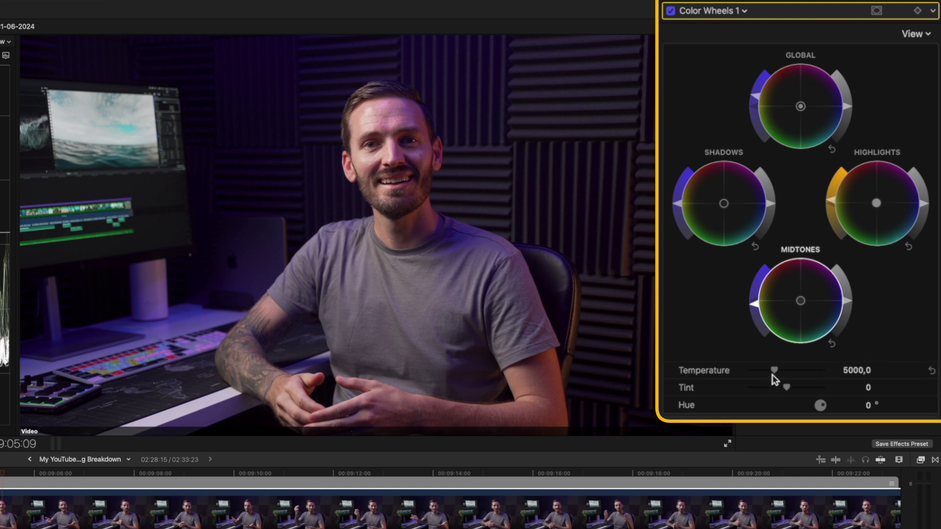
pyautogui.moveTo(773, 372); pyautogui.dragTo(771, 373)
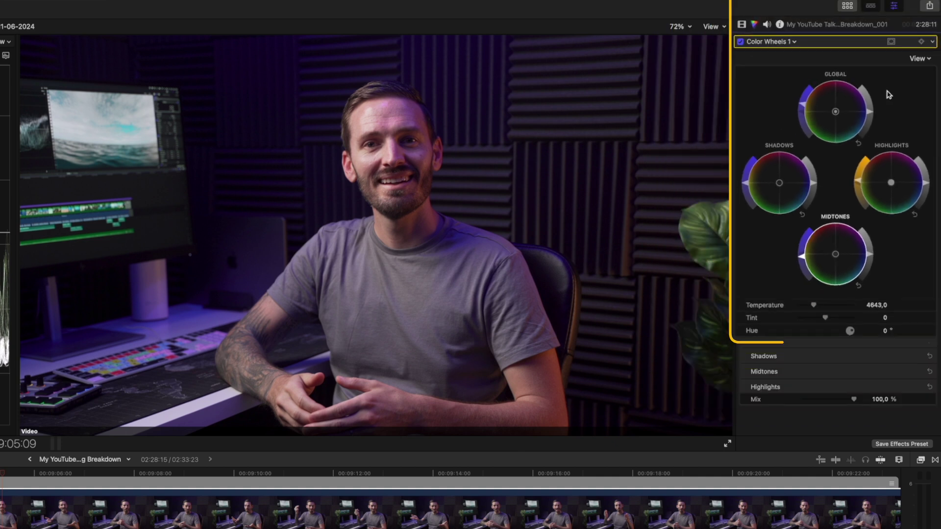
# Toggle Color Wheels 1 off and on twice for a before/after comparison
pyautogui.click(746, 45)
pyautogui.click(746, 45)
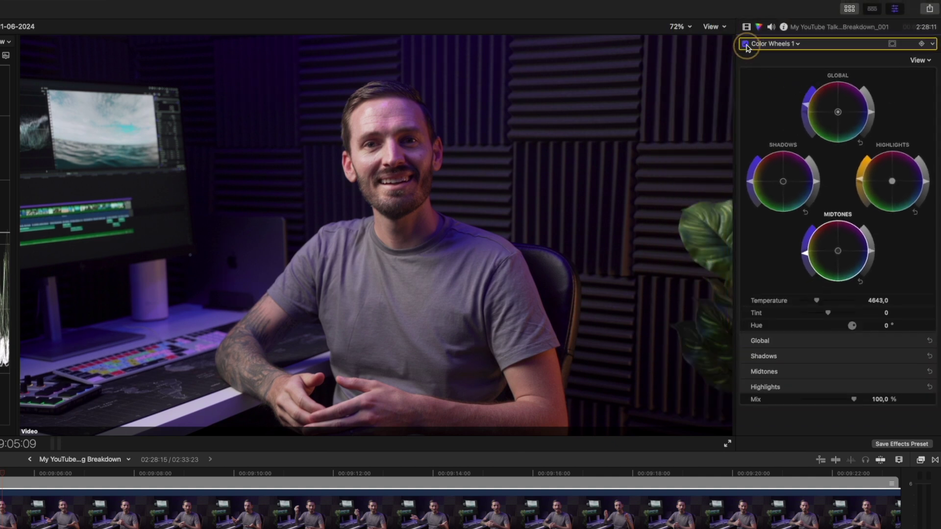
pyautogui.click(746, 44)
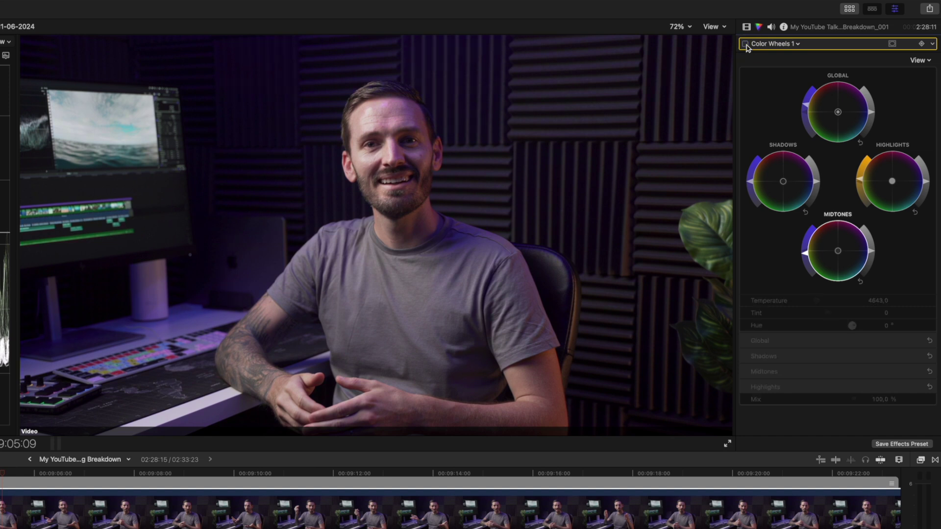
pyautogui.click(746, 44)
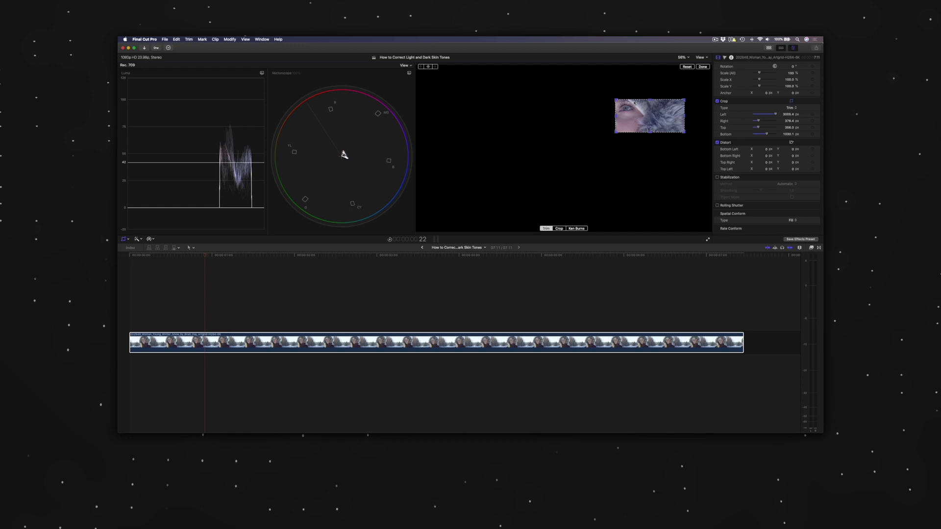
pyautogui.moveTo(685, 123); pyautogui.dragTo(632, 123)
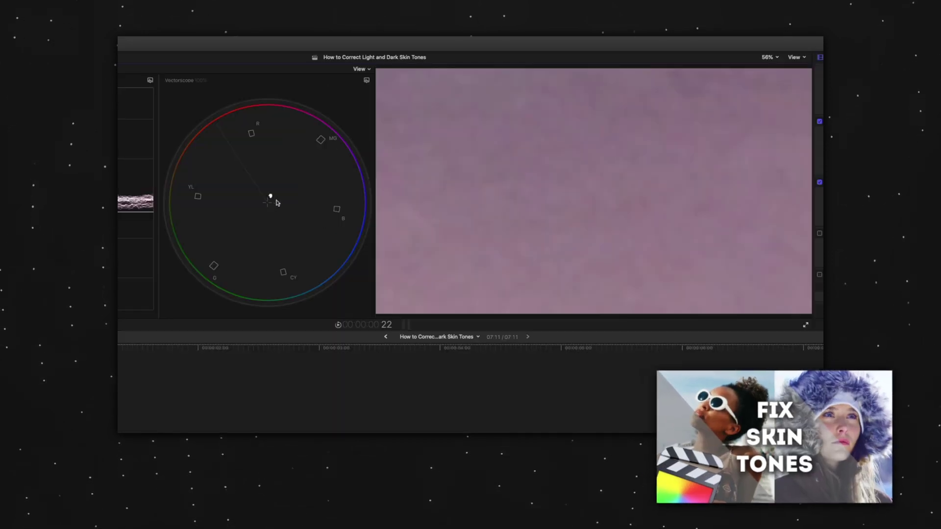
pyautogui.moveTo(767, 176); pyautogui.dragTo(761, 176)
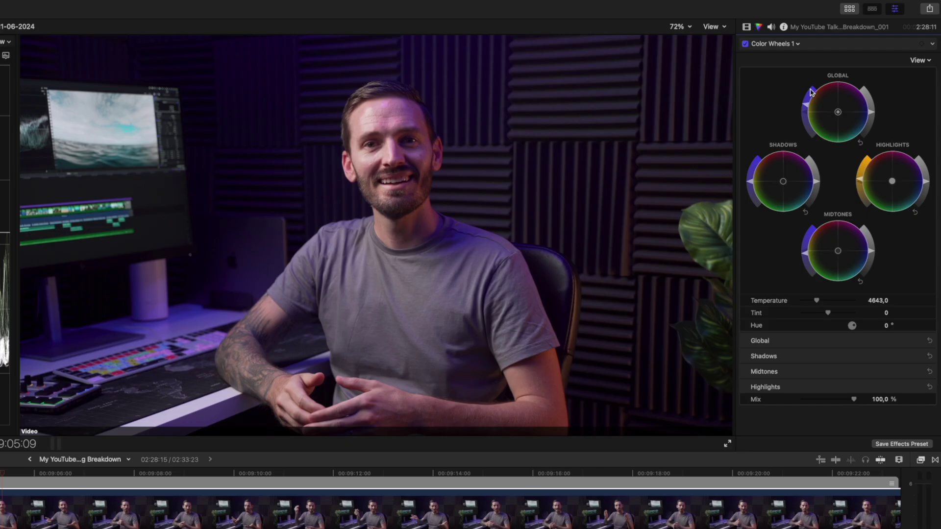
# Add a second Color Wheels correction and give it a shape mask
pyautogui.click(773, 44)
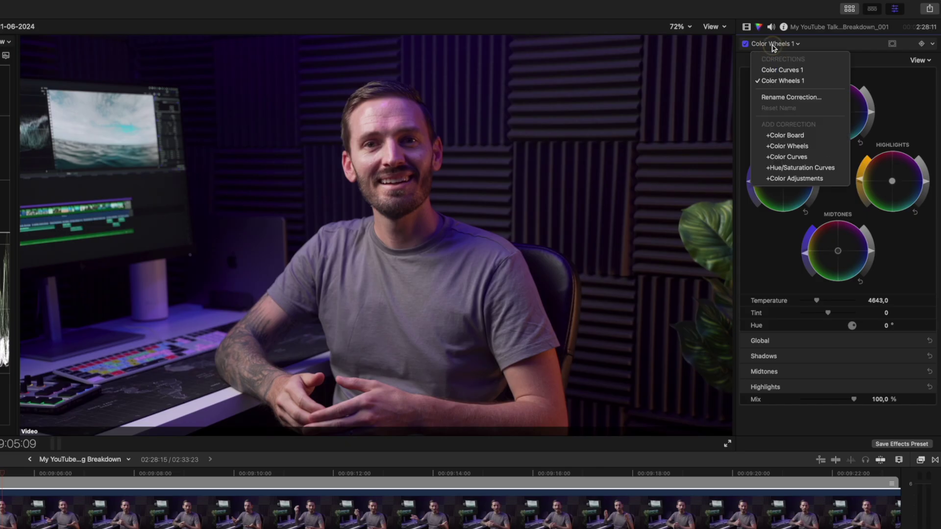
pyautogui.click(792, 147)
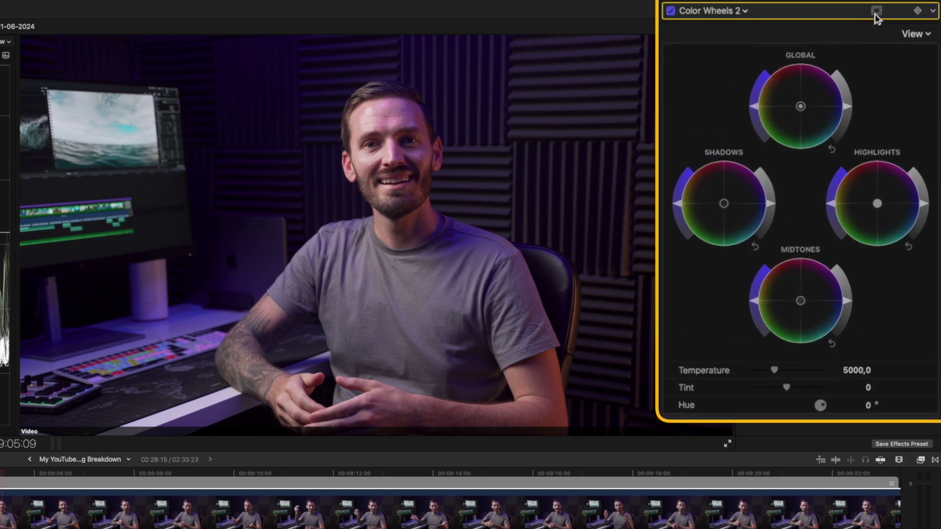
pyautogui.click(877, 11)
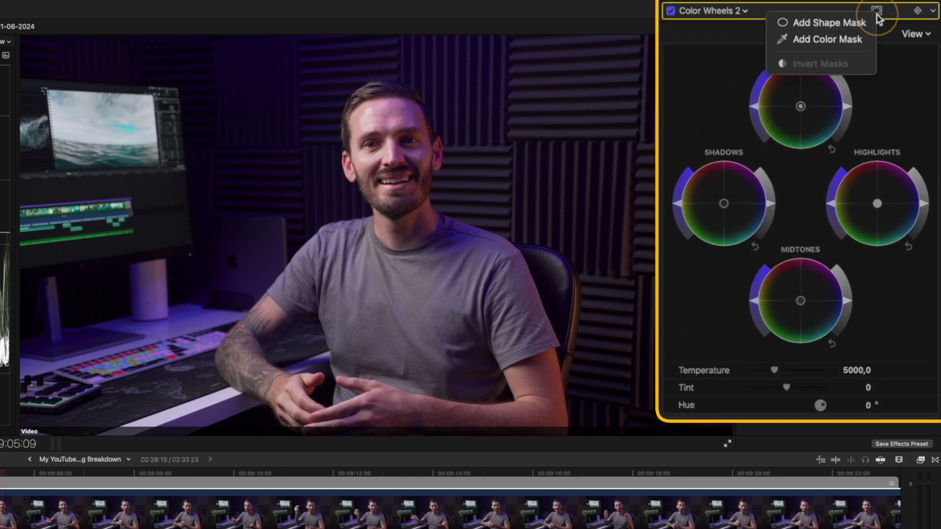
pyautogui.click(816, 24)
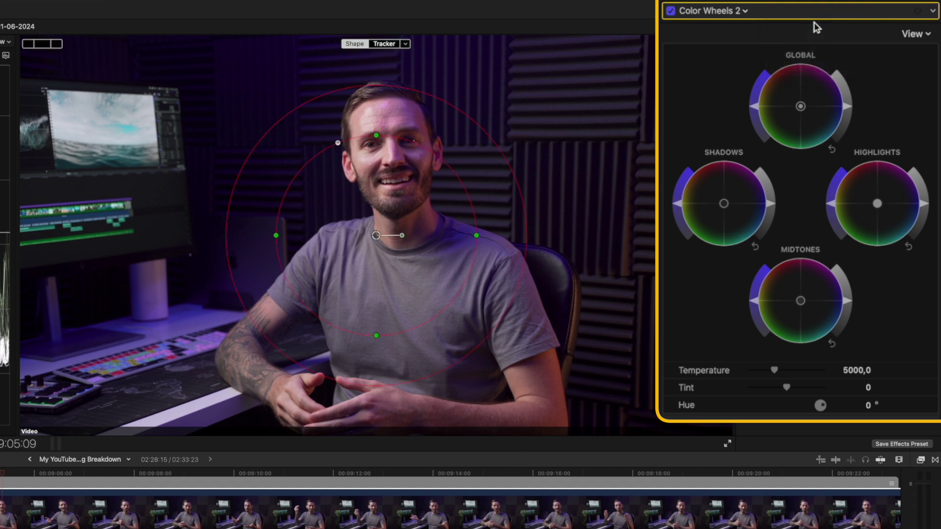
# Resize Shape Mask 1 into a large, softly feathered circle around the presenter
pyautogui.moveTo(477, 236); pyautogui.dragTo(552, 235)
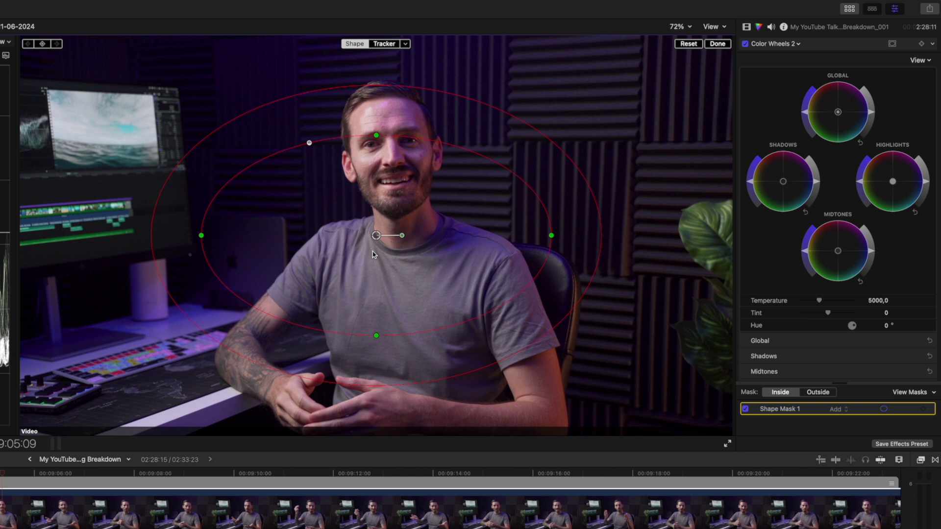
pyautogui.moveTo(381, 343); pyautogui.dragTo(382, 418)
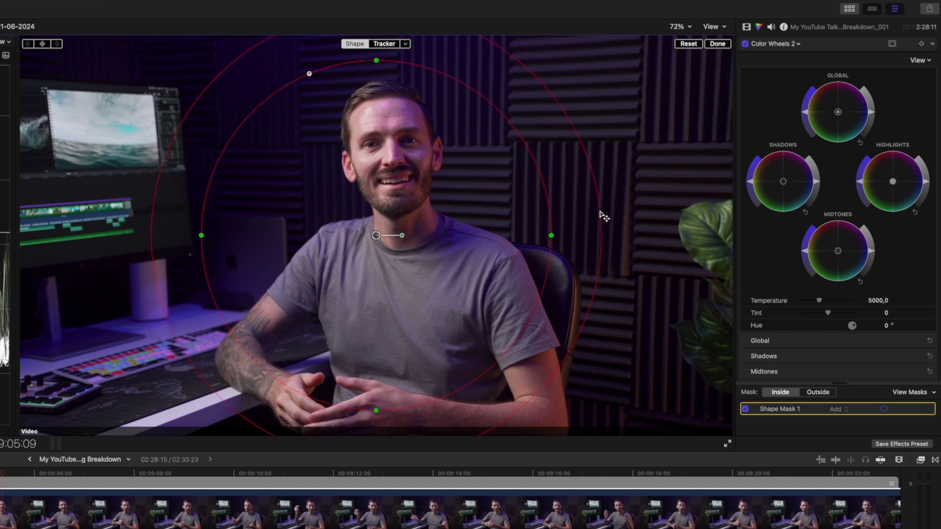
pyautogui.moveTo(604, 217); pyautogui.dragTo(675, 218)
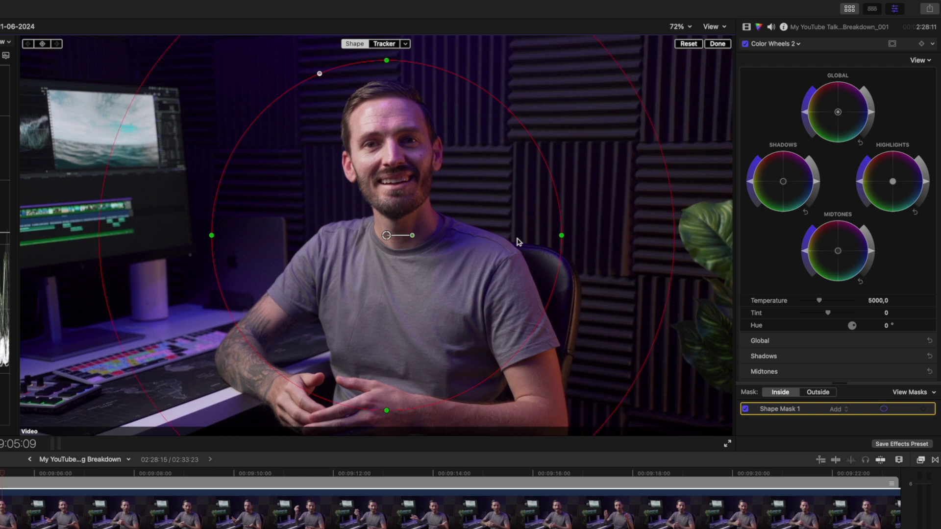
pyautogui.moveTo(561, 235); pyautogui.dragTo(543, 232)
pyautogui.moveTo(389, 63); pyautogui.dragTo(387, 72)
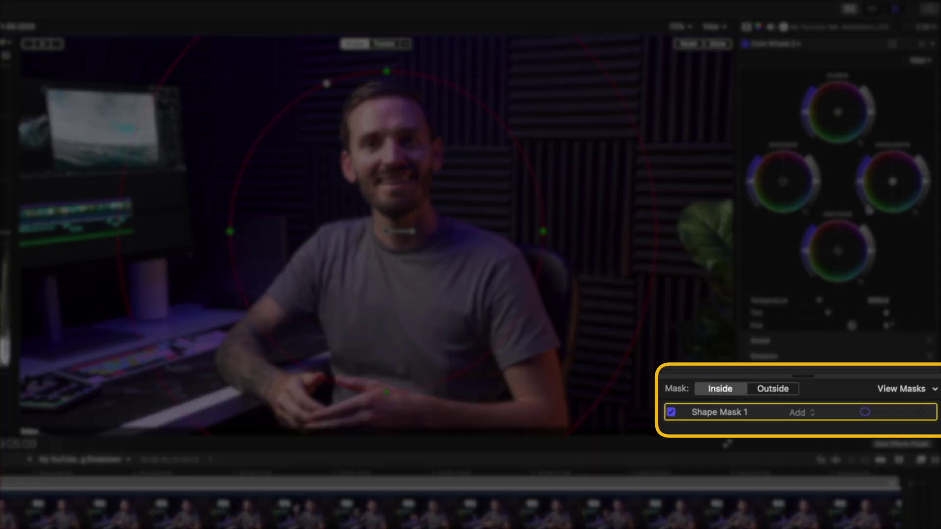
# Try an outside-mask vignette, then apply Color Wheels 2 inside Shape Mask 1 and finish the mask
pyautogui.click(766, 388)
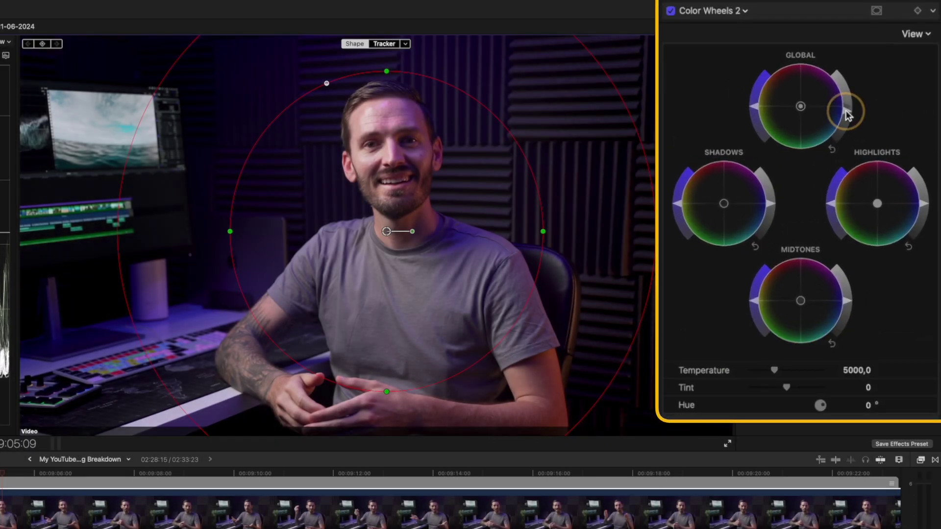
pyautogui.moveTo(849, 111)
pyautogui.mouseDown()
pyautogui.moveTo(840, 133)
pyautogui.moveTo(850, 113)
pyautogui.mouseUp()
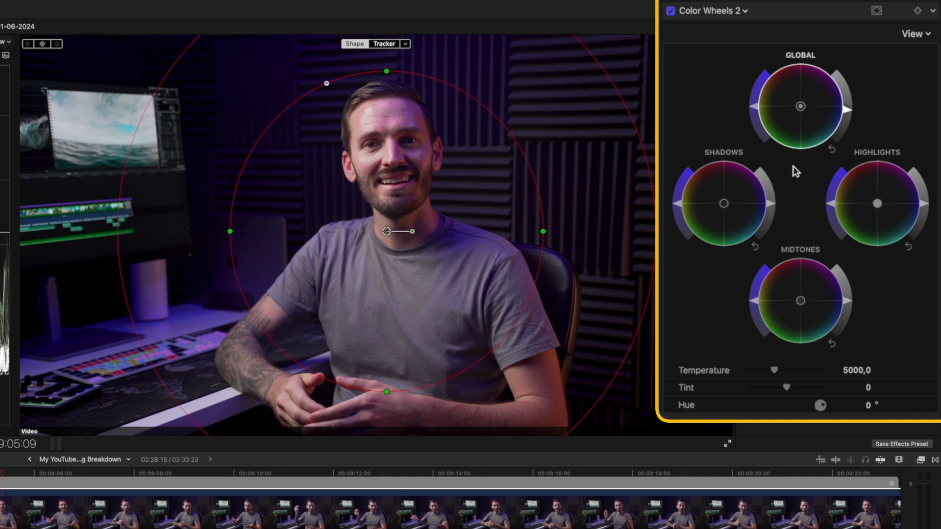
pyautogui.click(680, 206)
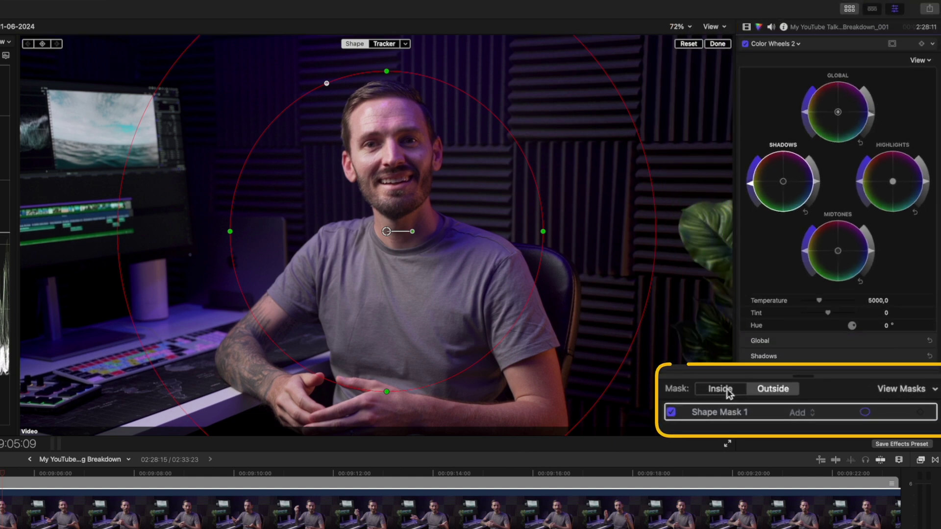
pyautogui.click(781, 392)
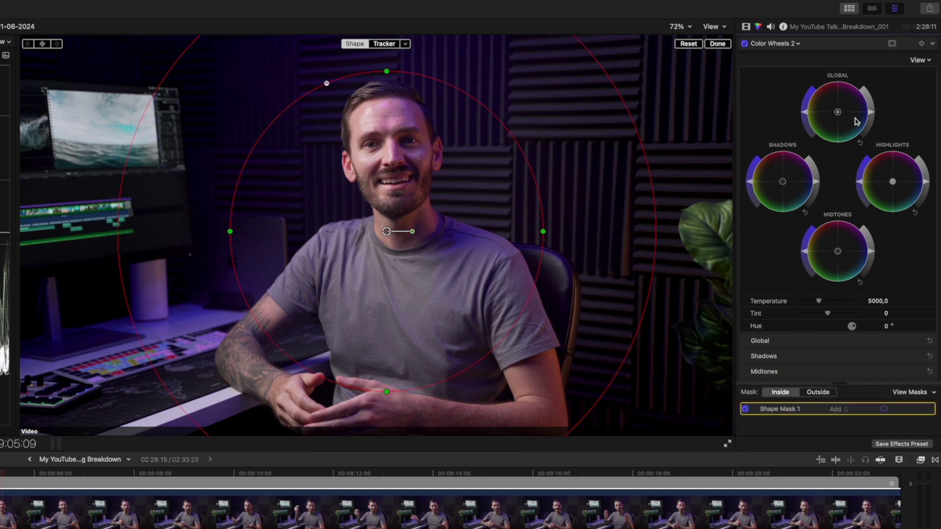
pyautogui.click(872, 111)
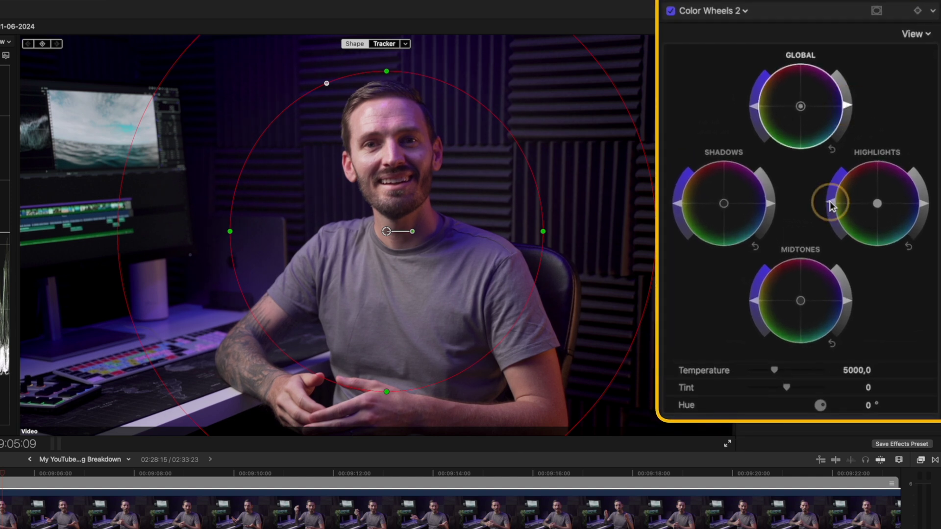
pyautogui.click(754, 107)
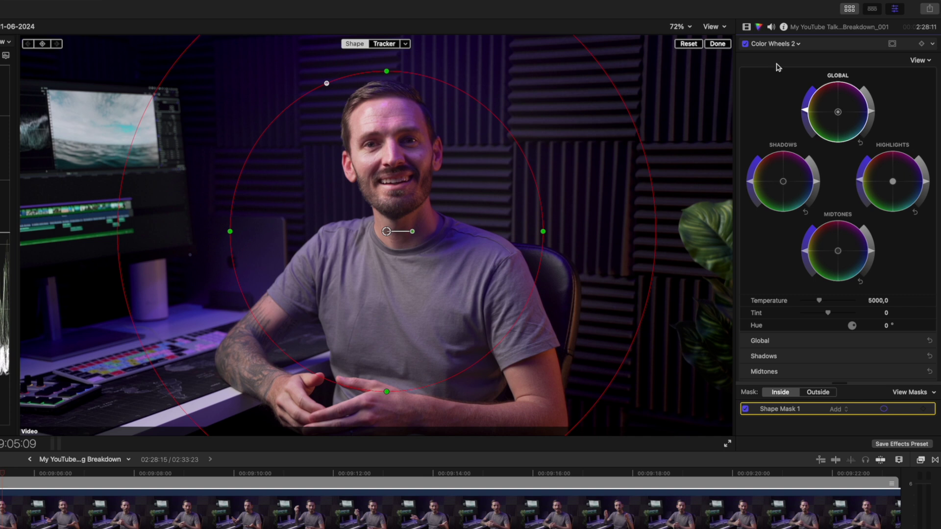
pyautogui.click(717, 43)
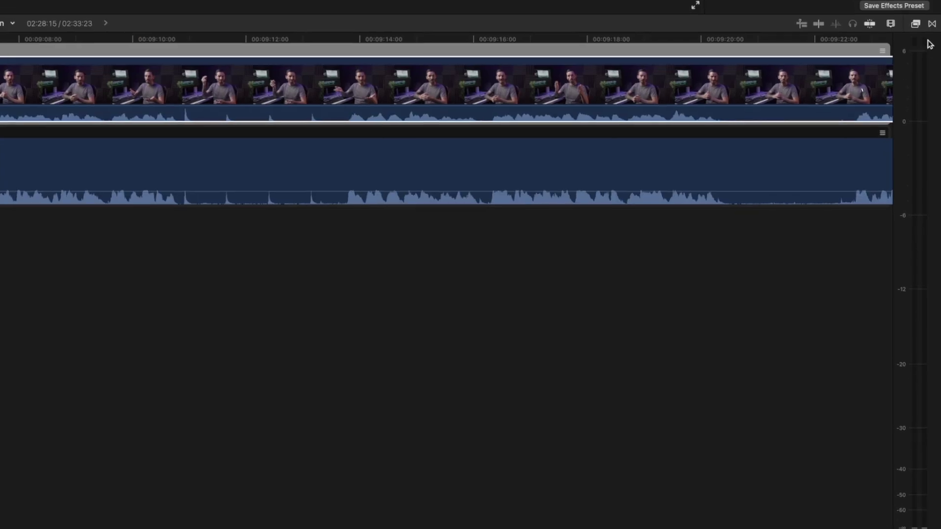
# Apply the Custom LUT effect from the Effects browser and show the clip's video effects list
pyautogui.click(920, 460)
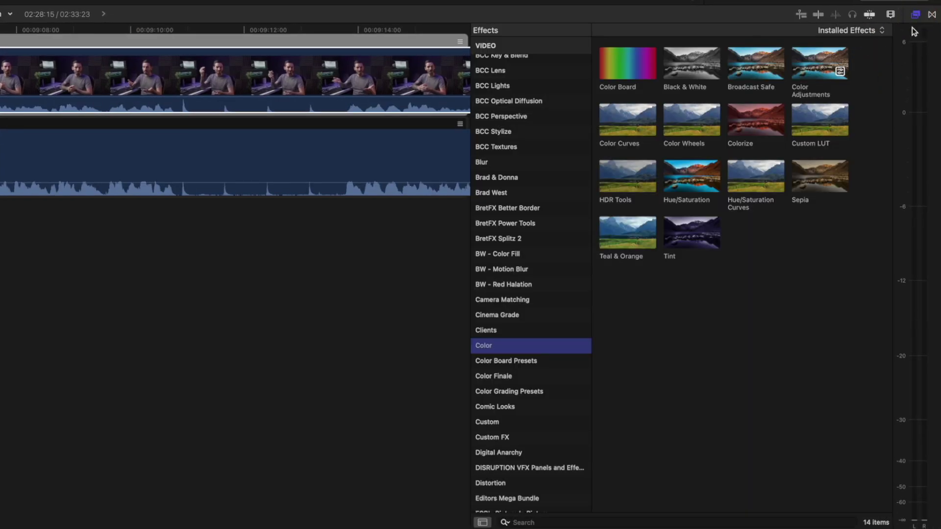
pyautogui.click(833, 122)
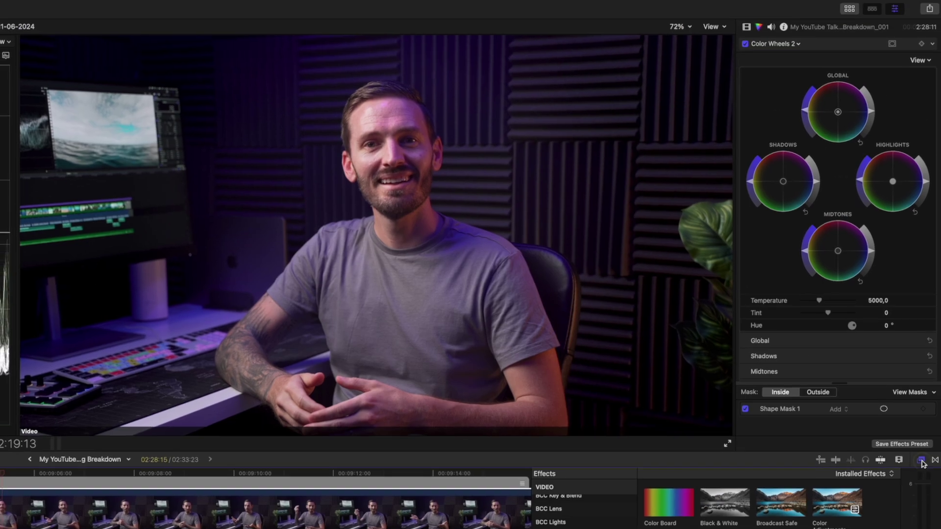
pyautogui.click(921, 461)
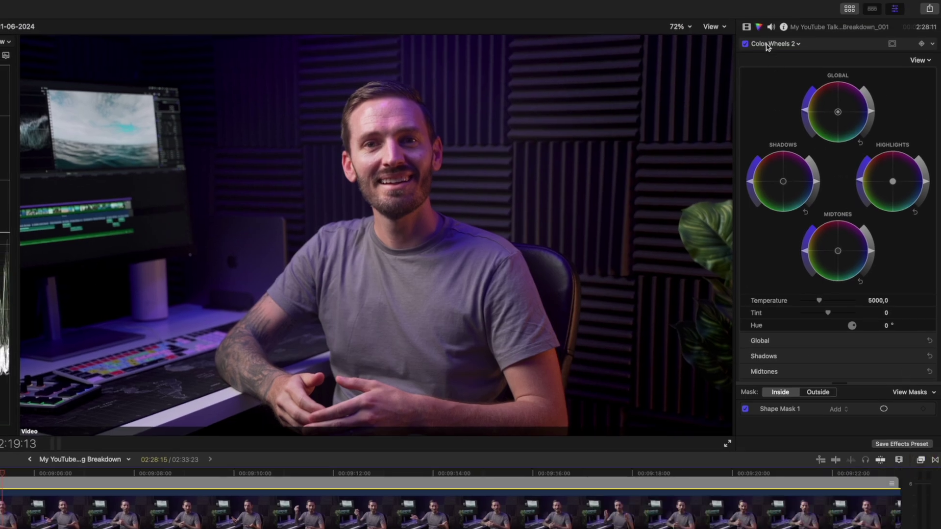
pyautogui.click(747, 27)
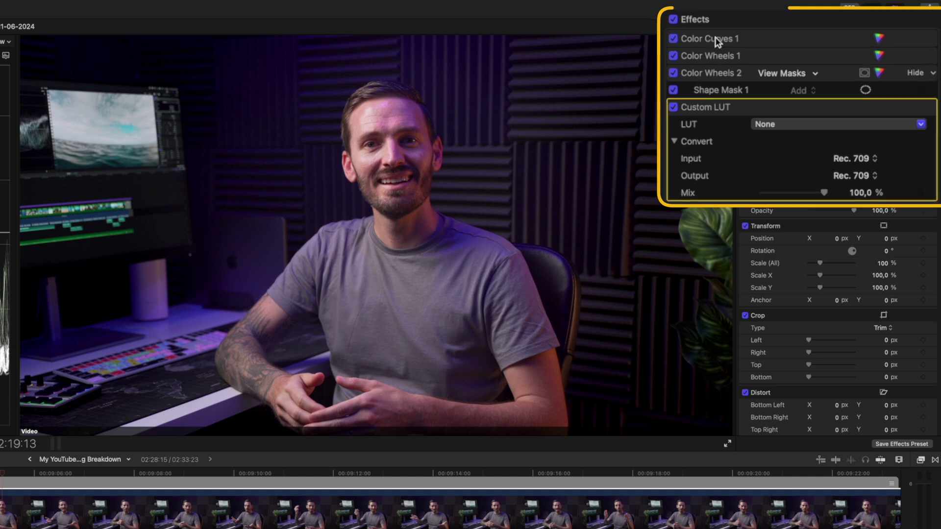
# Set Custom LUT to BW - Fire & Ice Vol I (Standard) > Fire & Ice at 50% mix
pyautogui.click(809, 120)
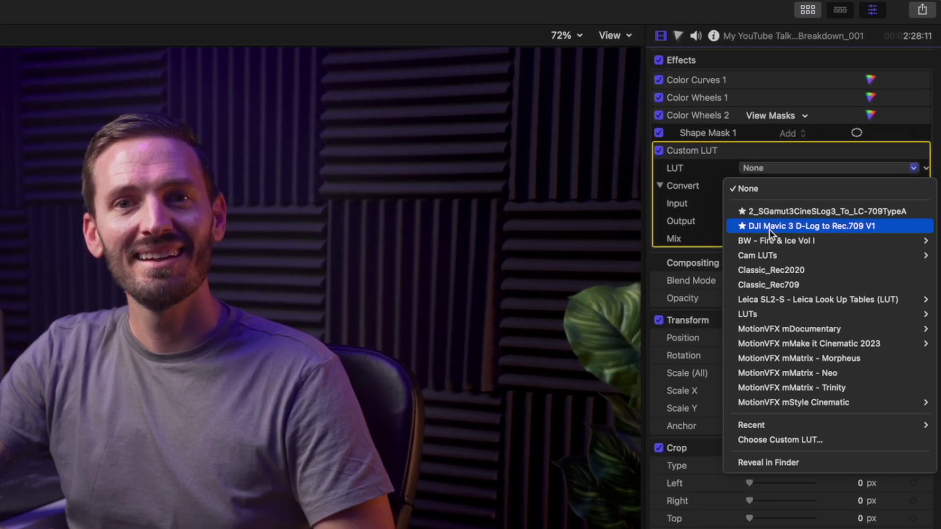
pyautogui.moveTo(804, 193)
pyautogui.moveTo(739, 207)
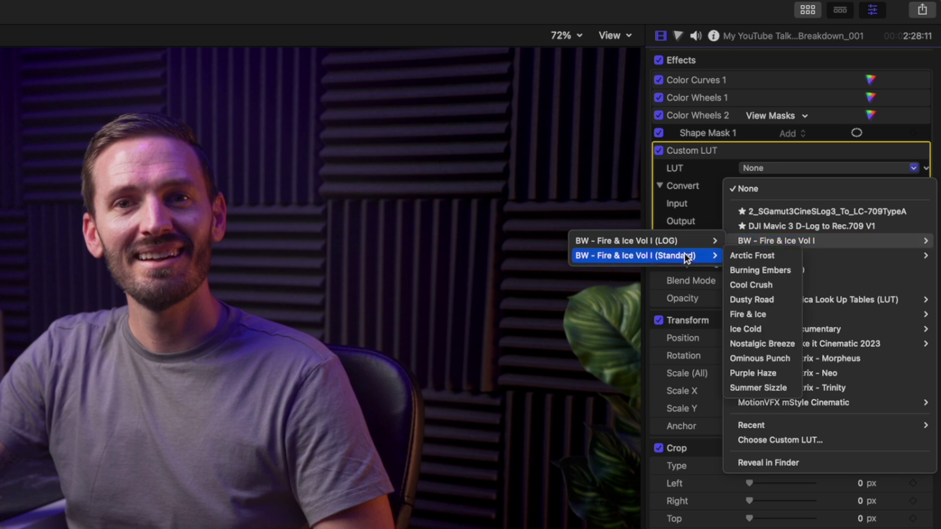
pyautogui.click(766, 315)
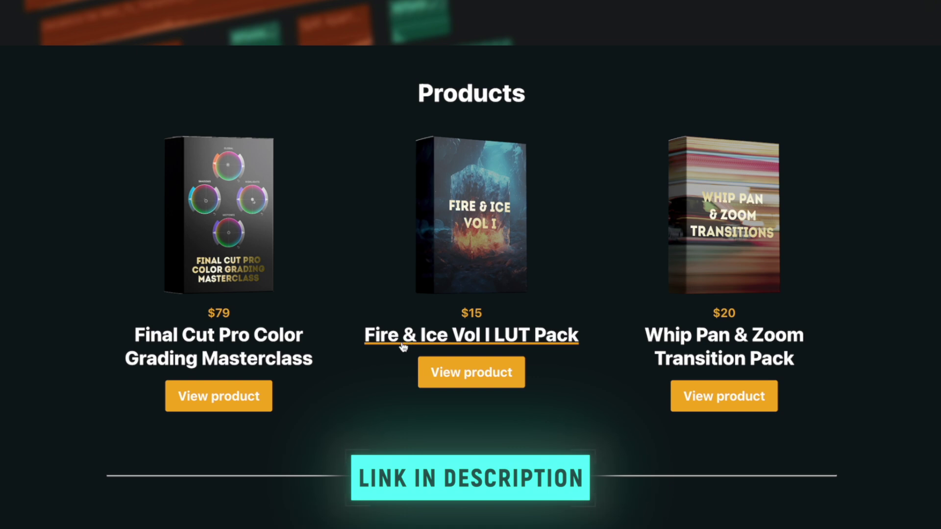
pyautogui.click(252, 334)
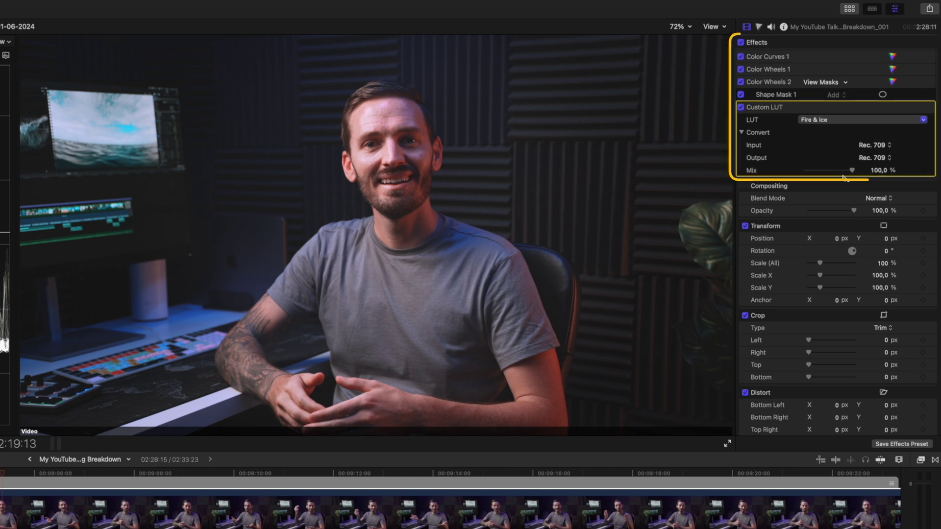
pyautogui.click(860, 194)
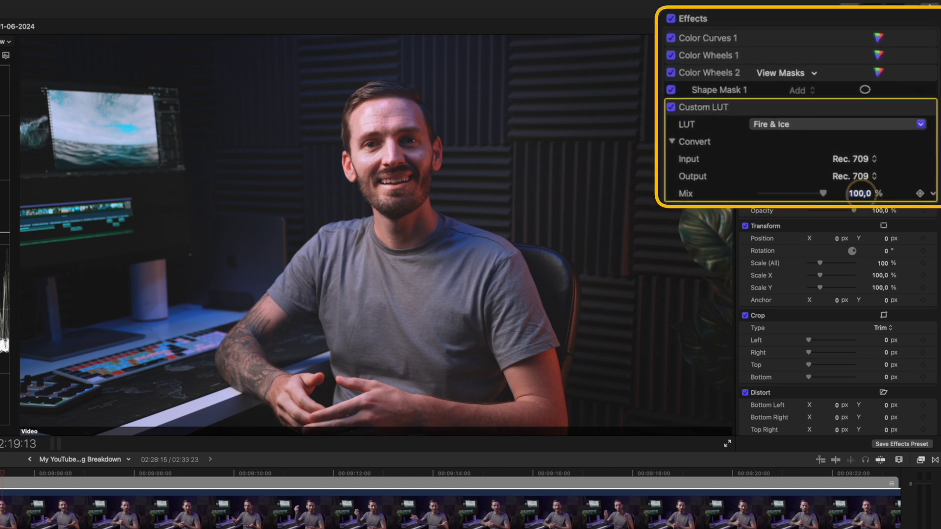
pyautogui.write('50')
pyautogui.press('Return')
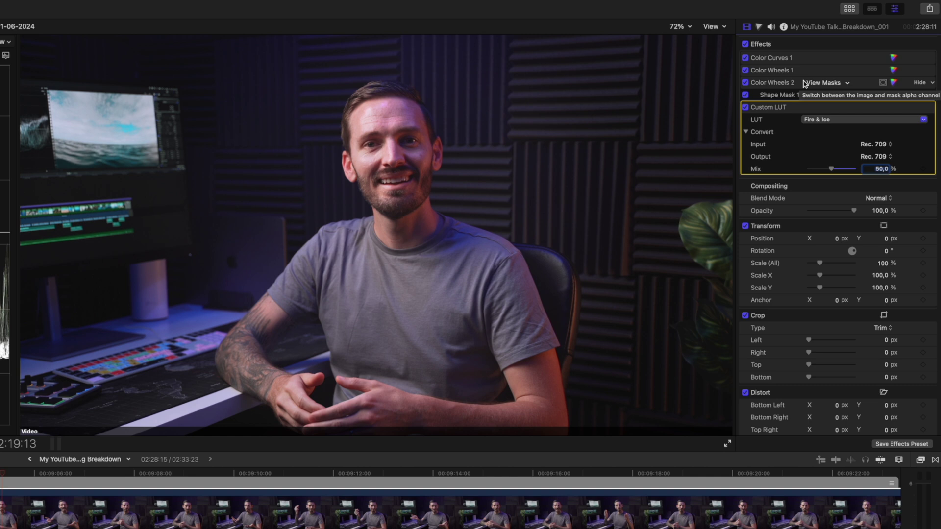
# Review Color Curves 1, then cool Color Wheels 1 temperature from 4643,0 to about 4279,0
pyautogui.click(894, 58)
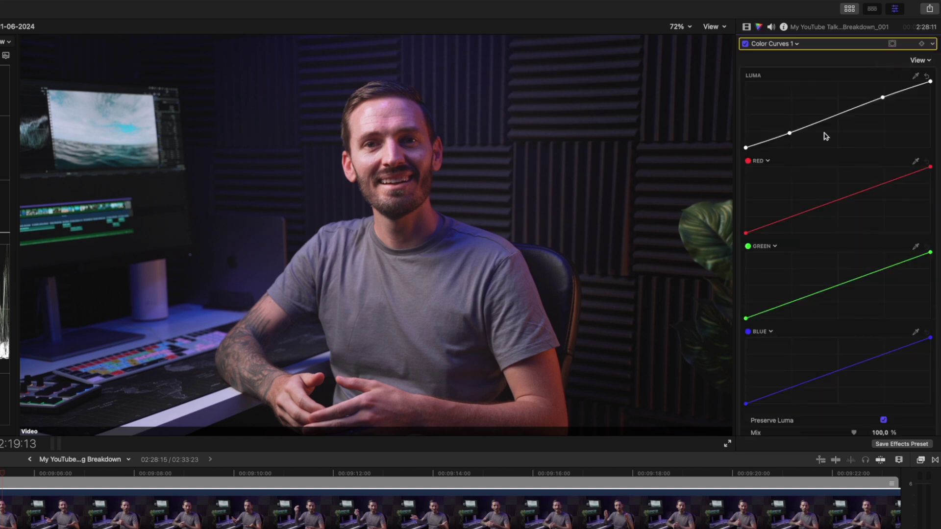
pyautogui.click(790, 133)
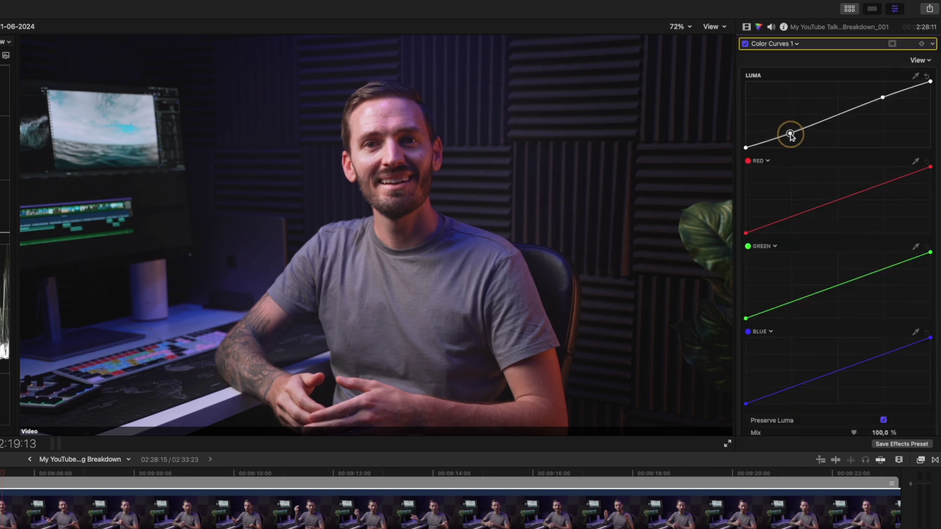
pyautogui.click(774, 44)
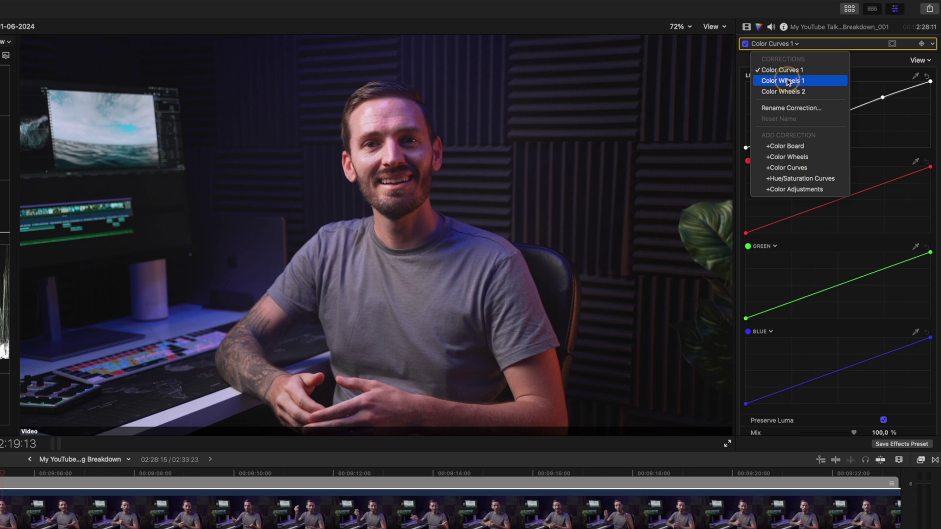
pyautogui.click(787, 77)
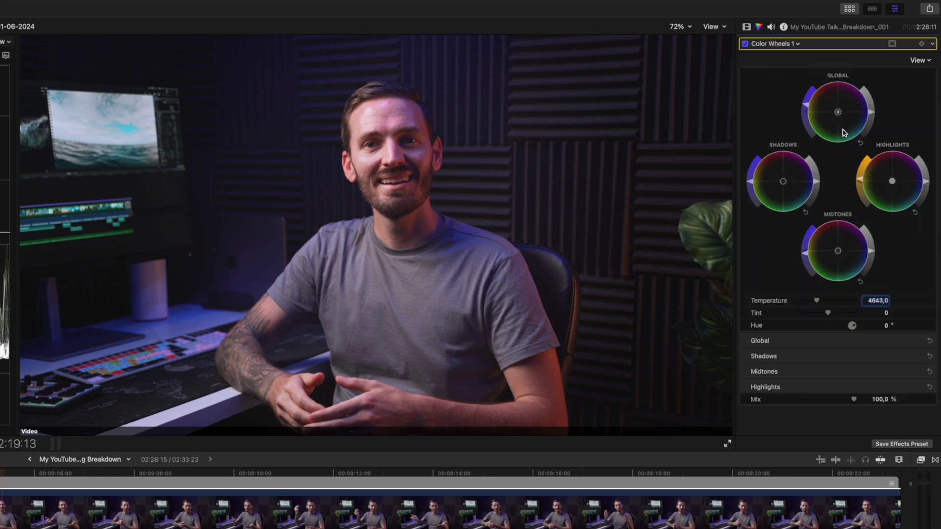
pyautogui.click(807, 107)
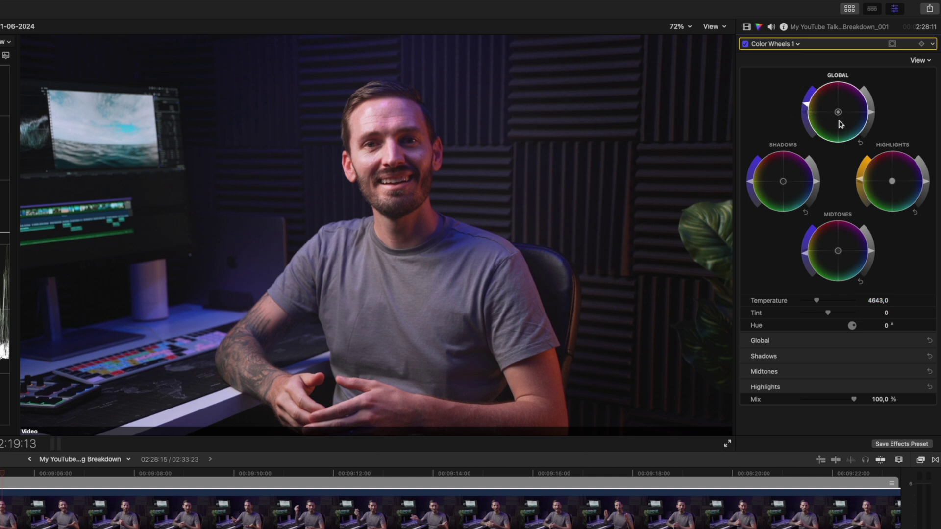
pyautogui.click(892, 401)
pyautogui.moveTo(817, 301); pyautogui.dragTo(823, 302)
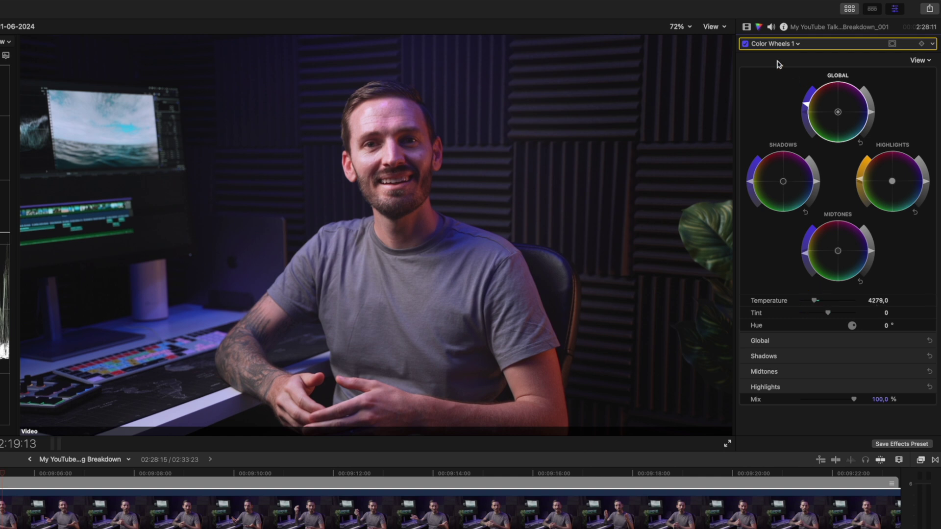
pyautogui.click(747, 26)
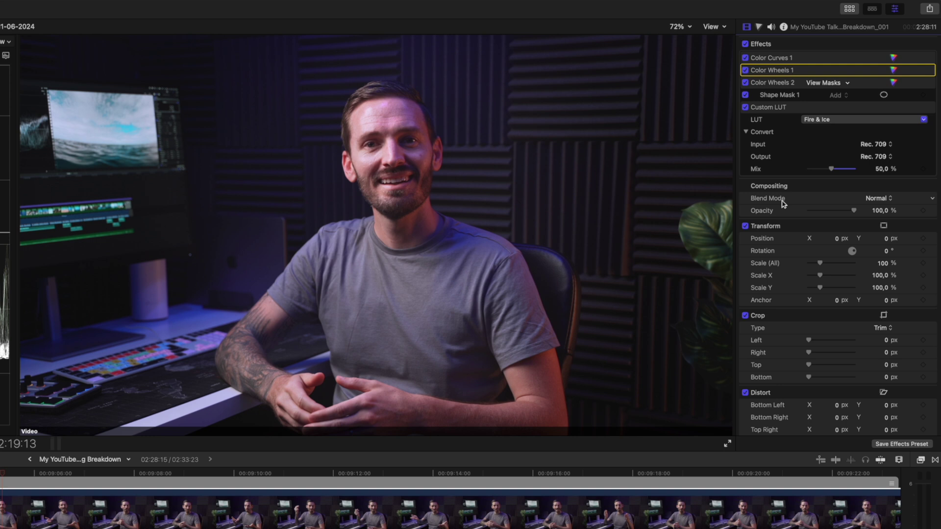
# Save curves, both color wheels and Custom LUT as the effects preset 'Default Grade'
pyautogui.click(902, 444)
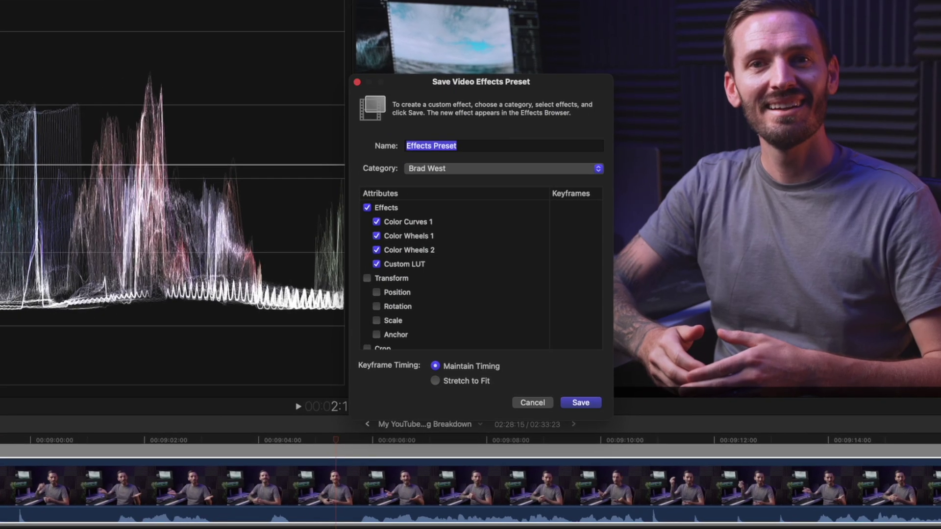
pyautogui.write('Default Grade')
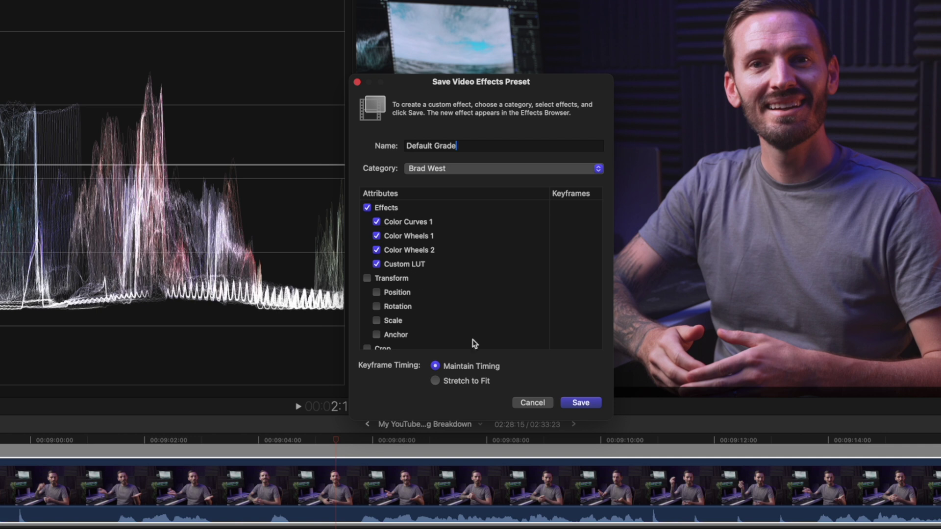
pyautogui.click(574, 402)
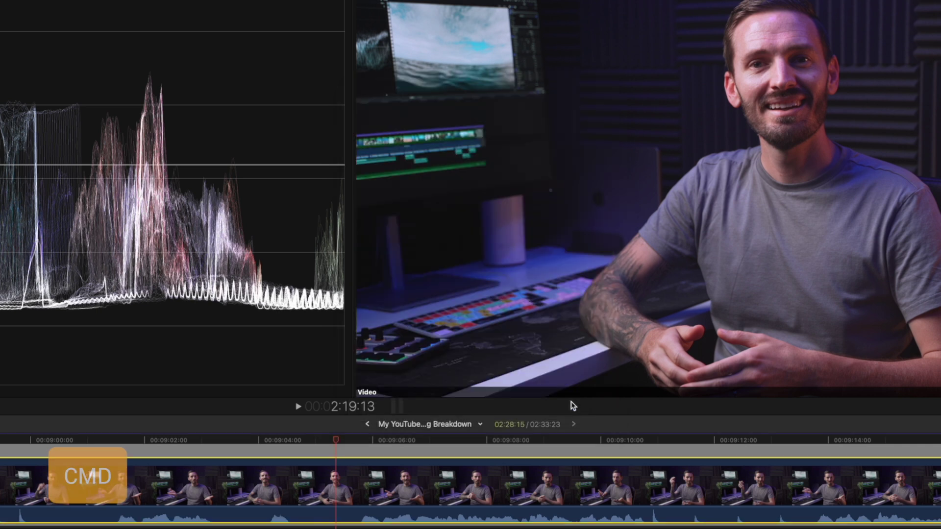
# Remove the clip's color effects with Cmd+Shift+X, leaving audio attributes untouched
pyautogui.press('super+shift+x')
pyautogui.click(484, 136)
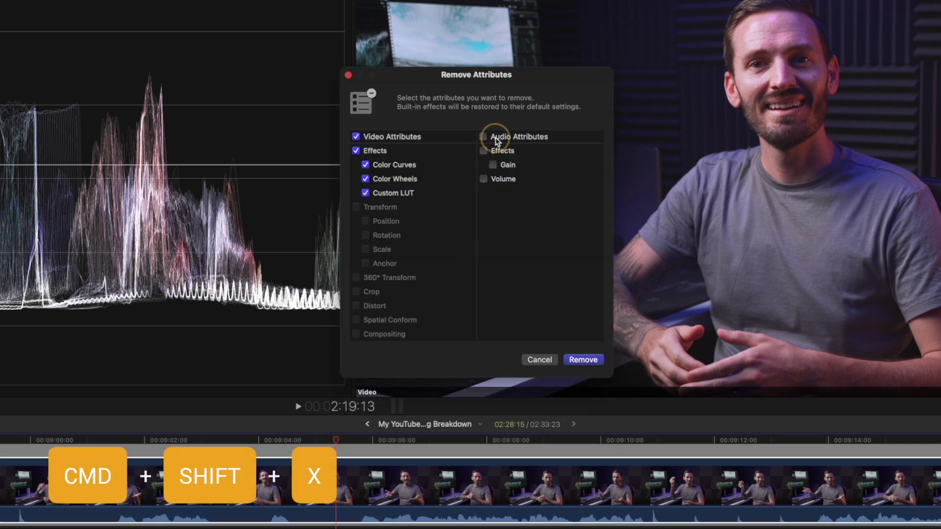
pyautogui.click(584, 359)
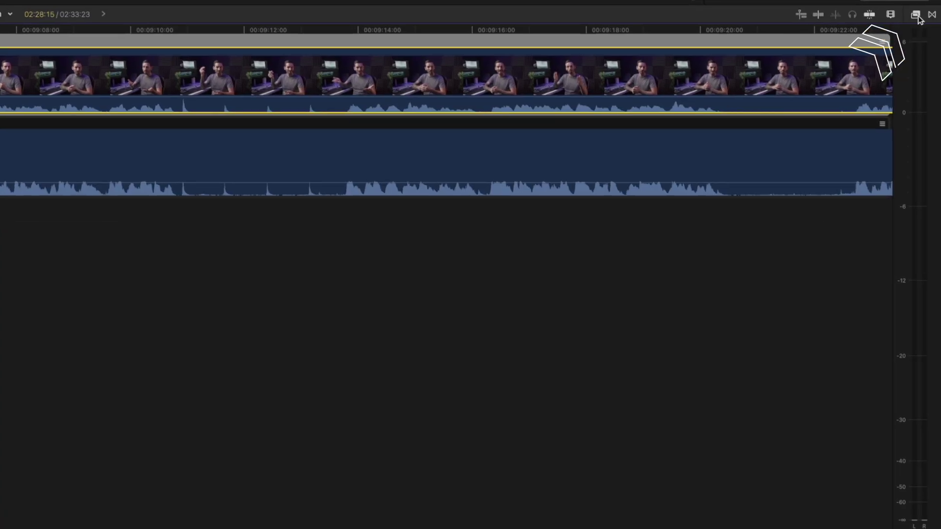
# Reapply the Default Grade preset to the clip from the Effects browser
pyautogui.click(915, 14)
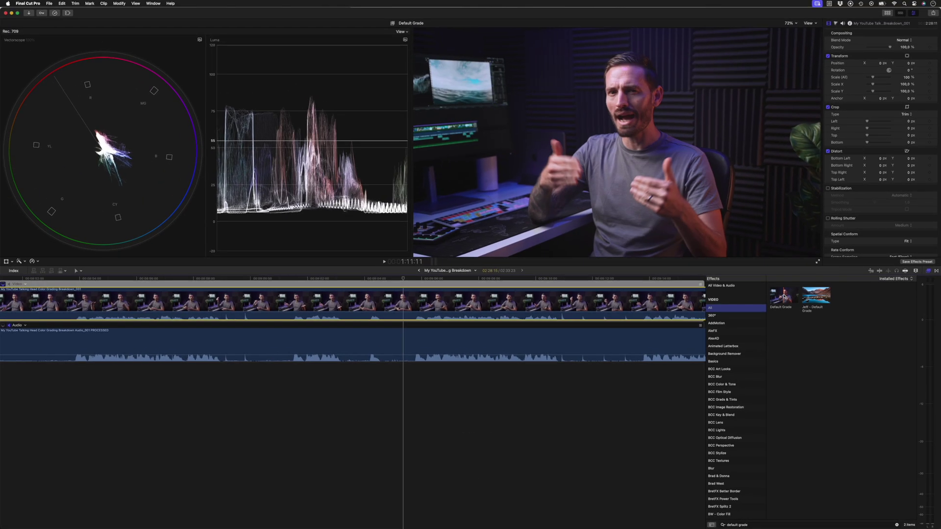
pyautogui.doubleClick(784, 297)
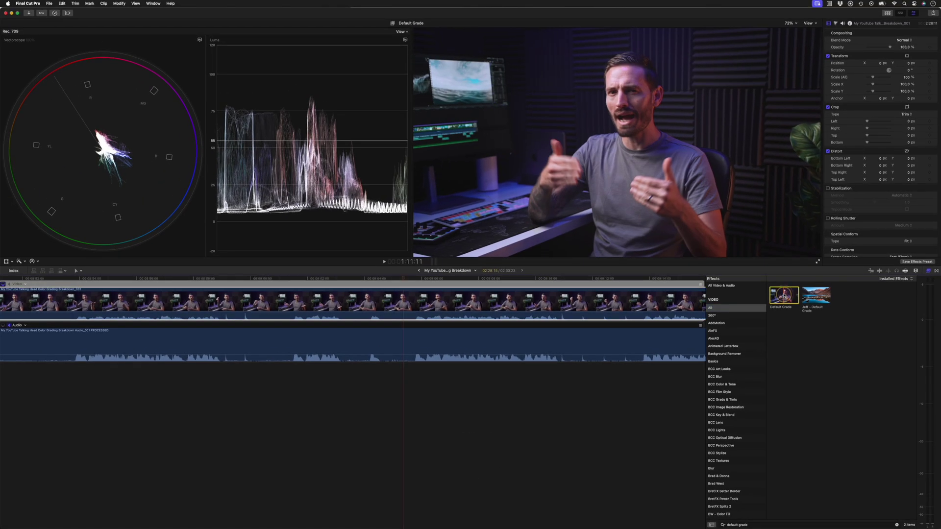
pyautogui.click(928, 270)
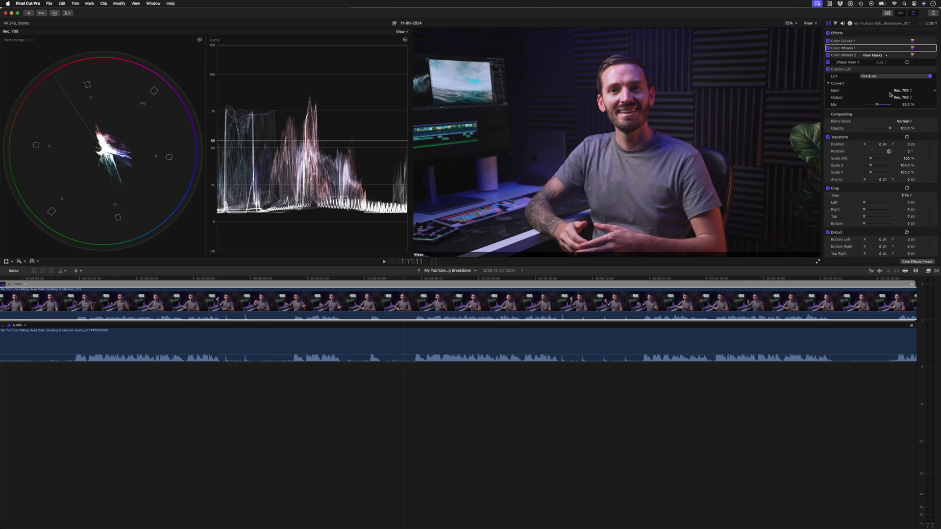